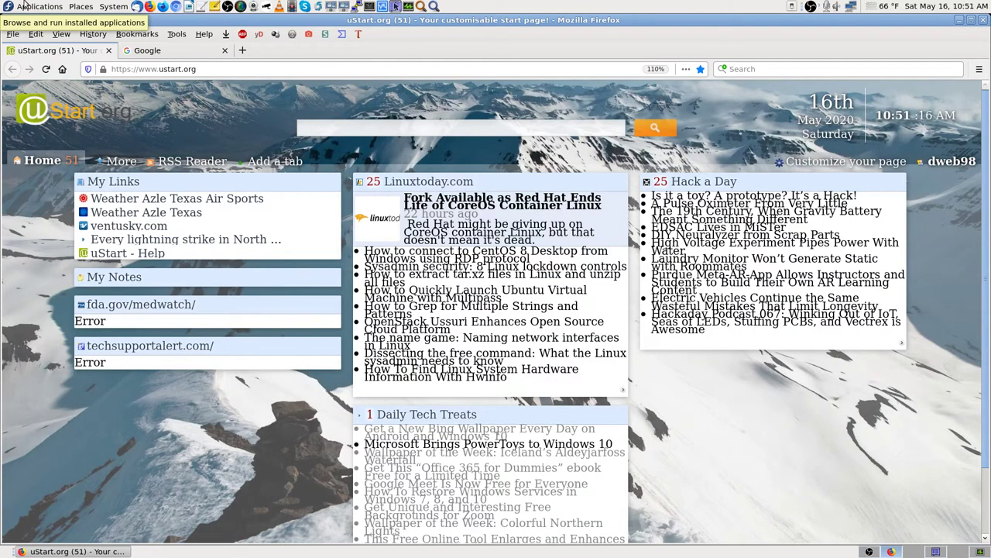
Close the uStart tab and log in to the D-Link router's admin page at 192.168.0.1 with the saved admin password
left_click(107, 52)
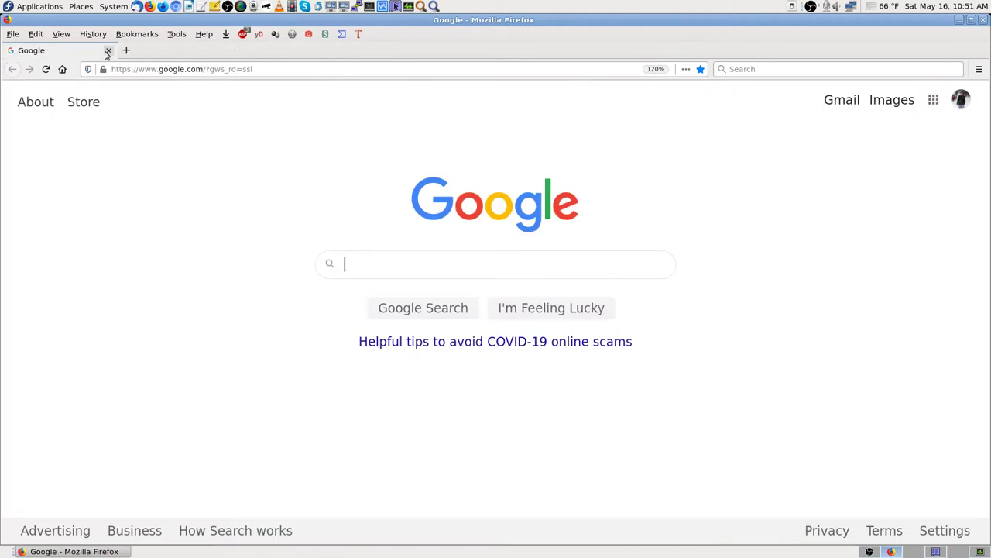
left_click(245, 68)
type("192.168.0.110/")
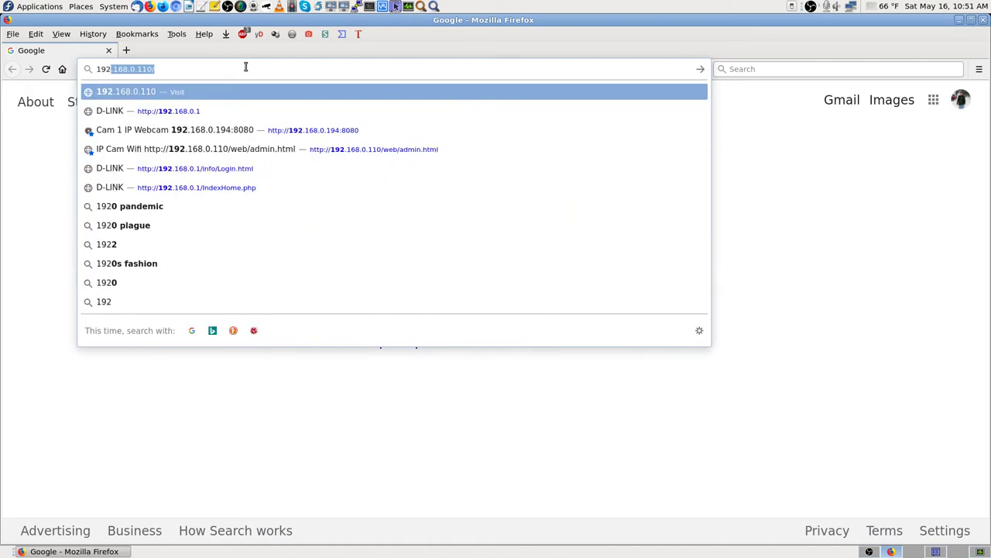
key("Down")
key("Return")
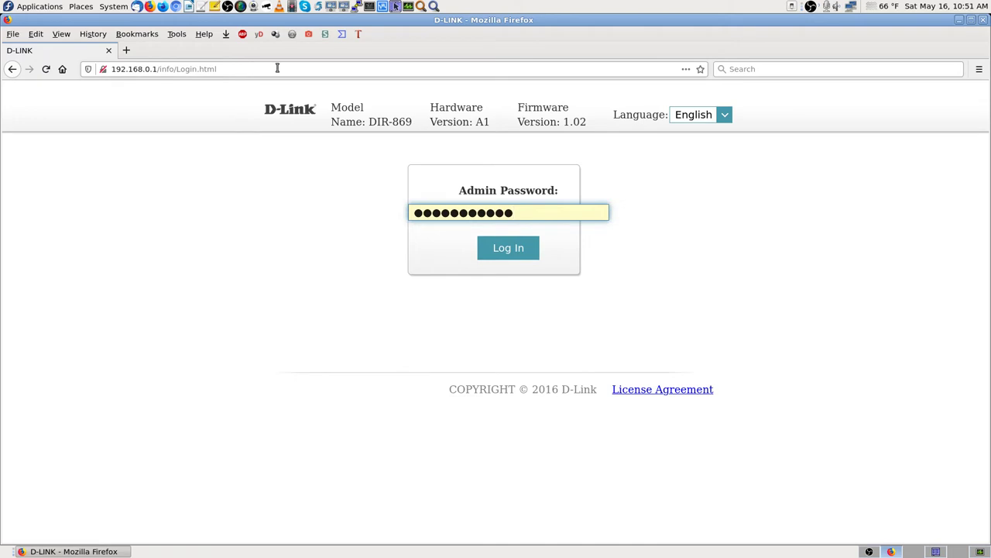
left_click(511, 249)
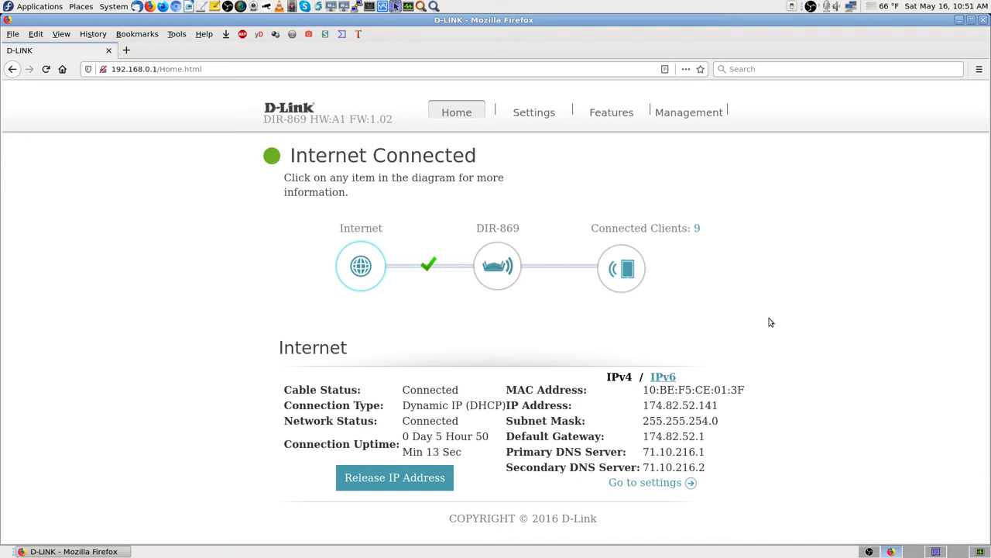
Display the router's connected clients and read through the whole device list
left_click(621, 265)
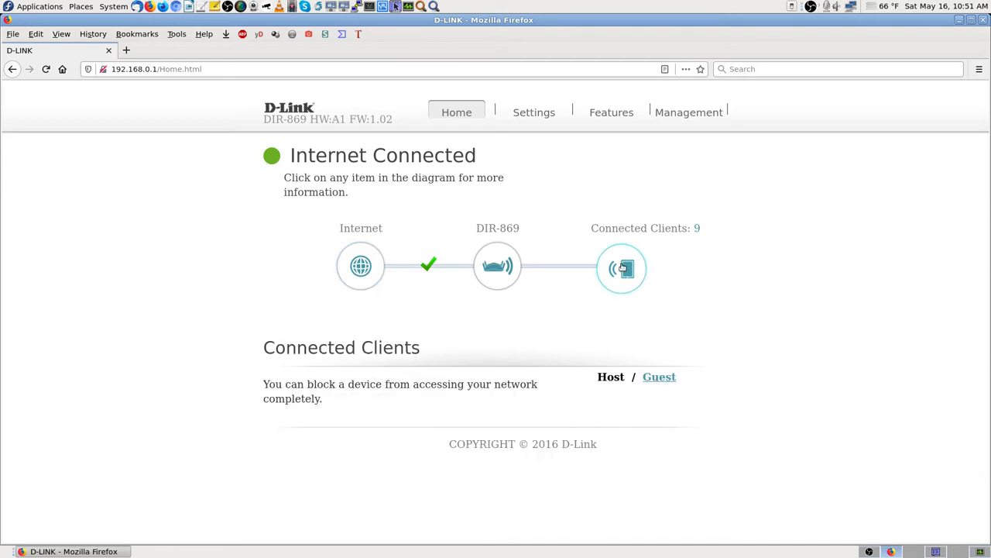
scroll(949, 382, "down", 3)
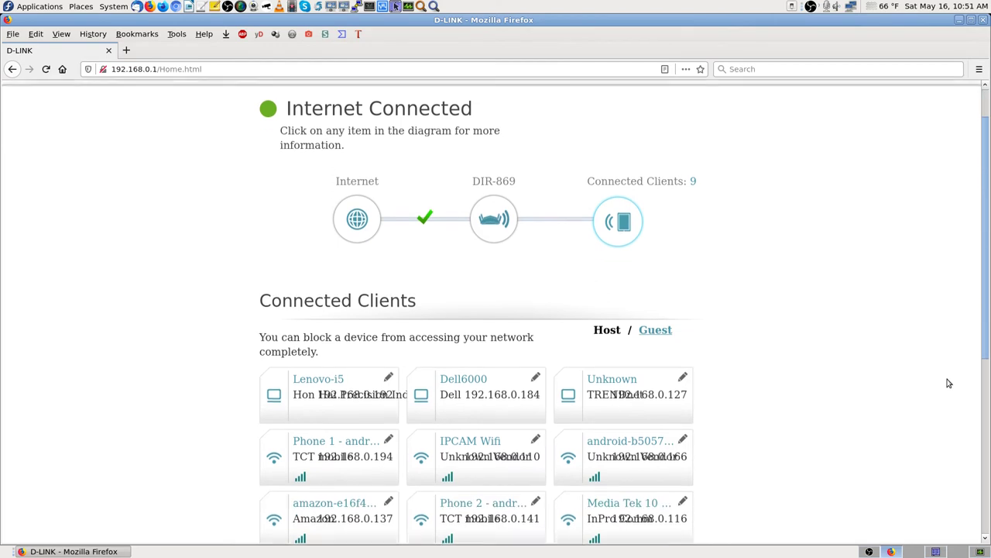
scroll(948, 383, "down", 4)
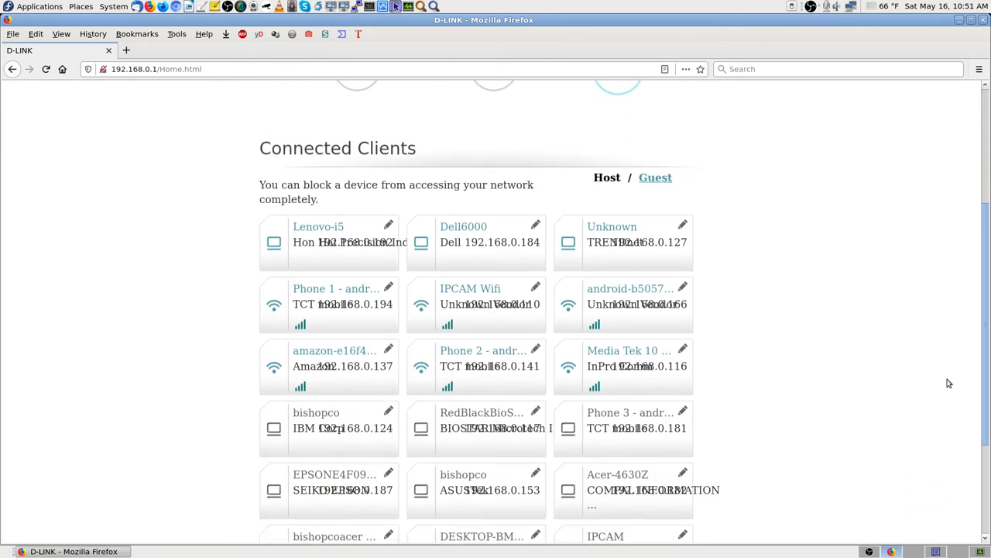
scroll(949, 382, "down", 1)
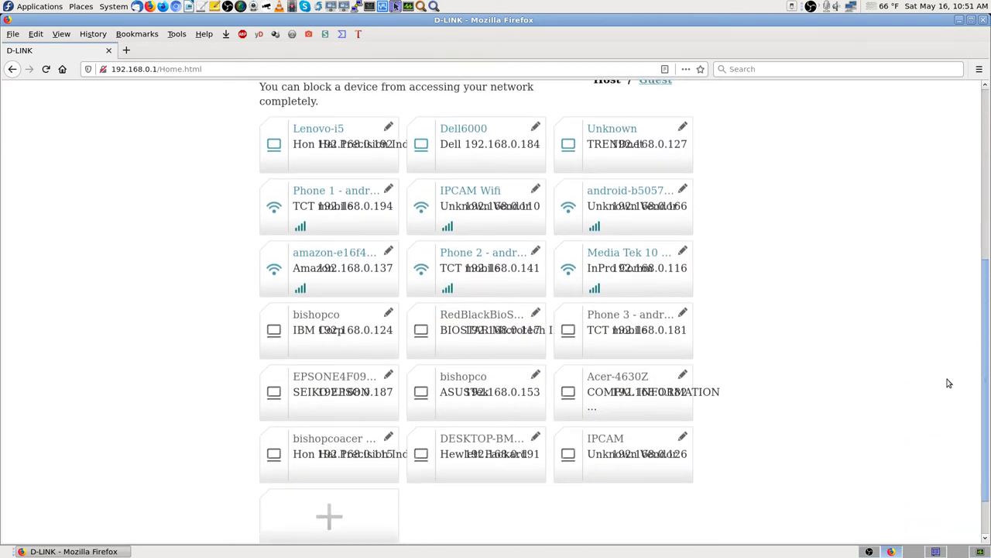
scroll(949, 383, "down", 2)
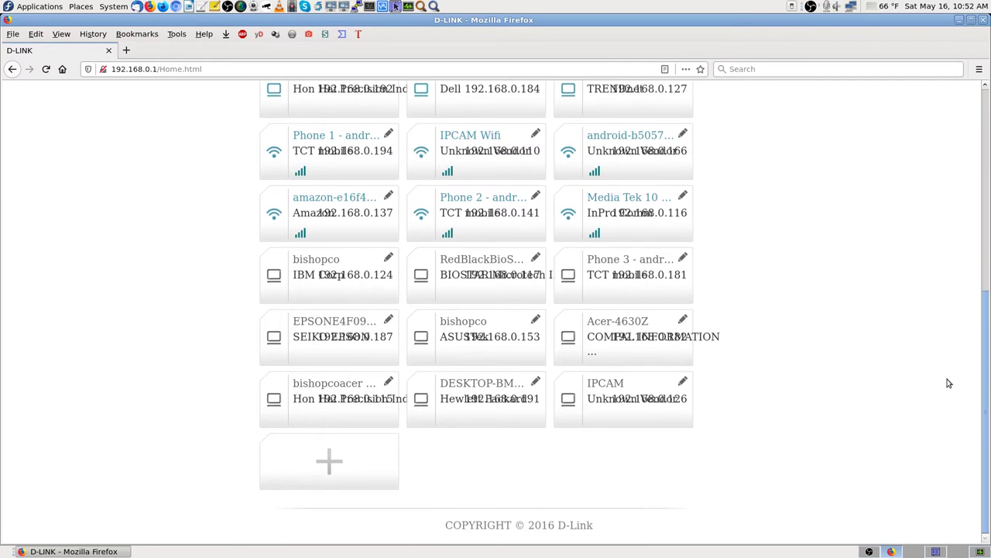
Inspect the blank Add Rule form for a new client, close it, and review the device names and IP addresses again
left_click(329, 460)
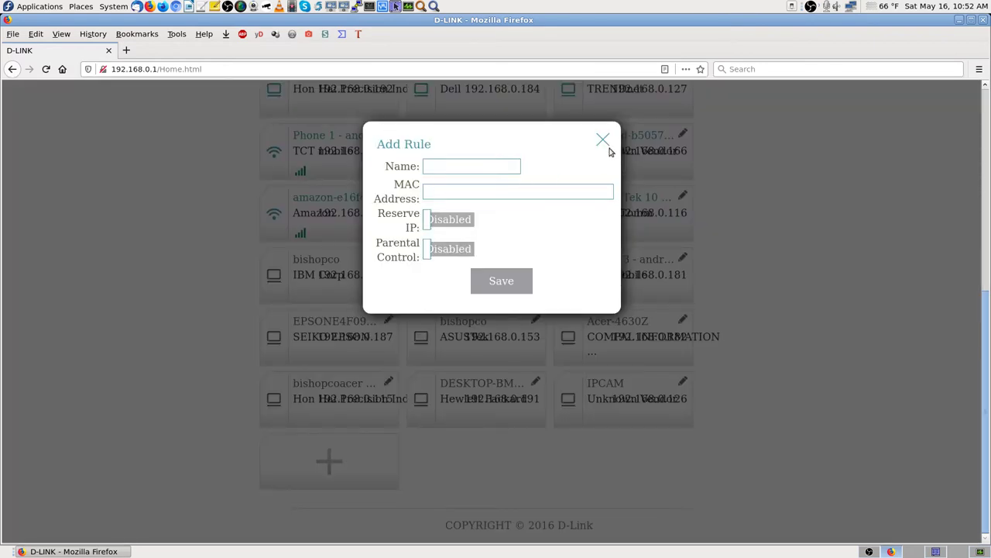
left_click(916, 316)
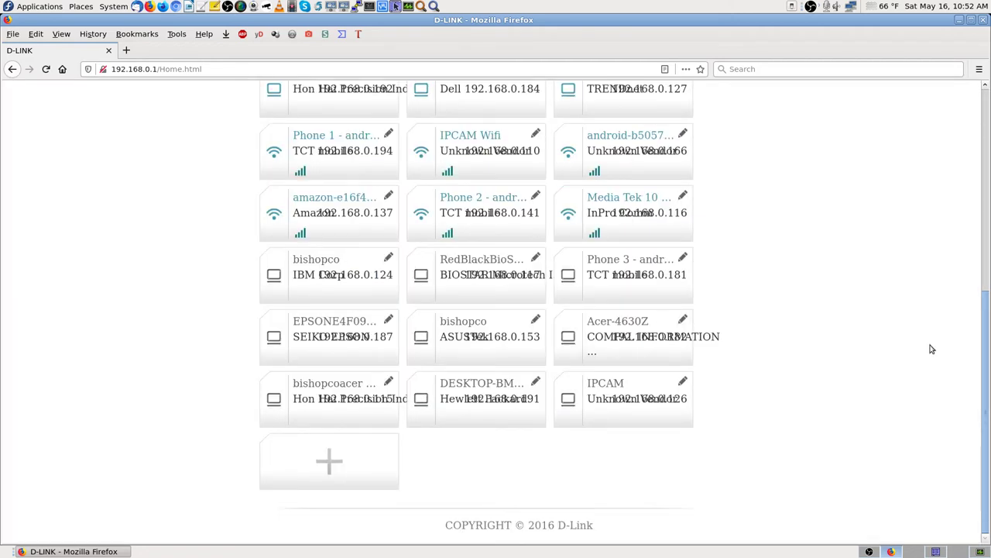
scroll(932, 350, "up", 1)
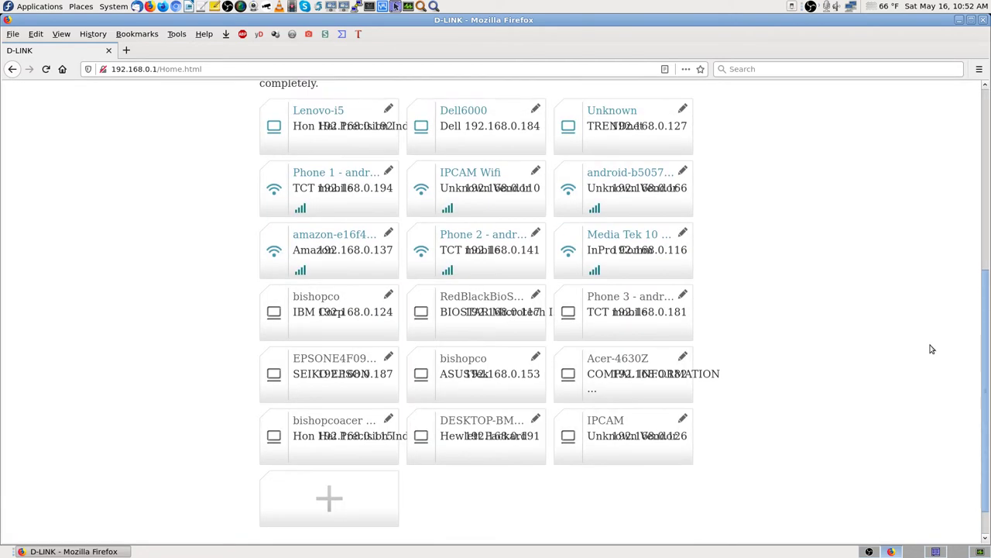
scroll(932, 350, "up", 2)
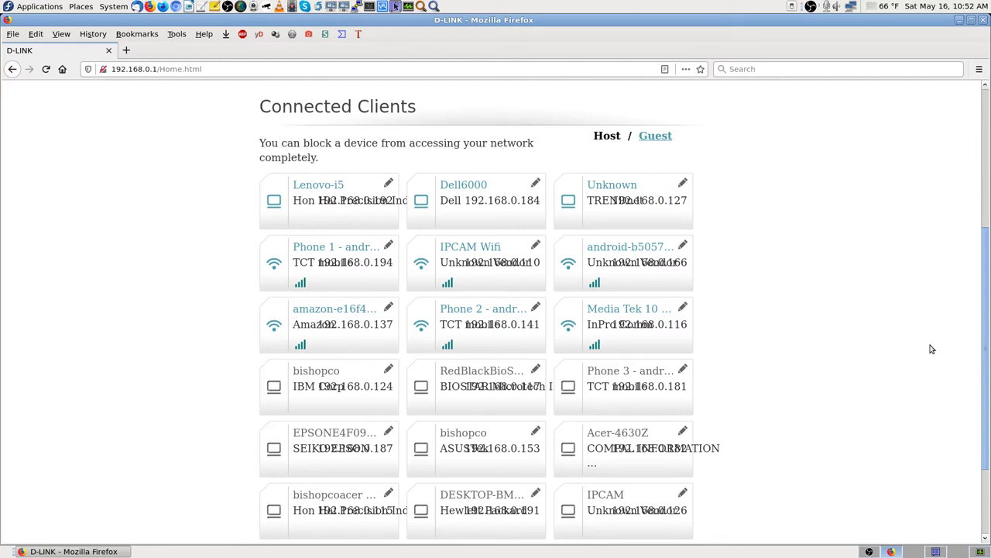
scroll(931, 350, "down", 1)
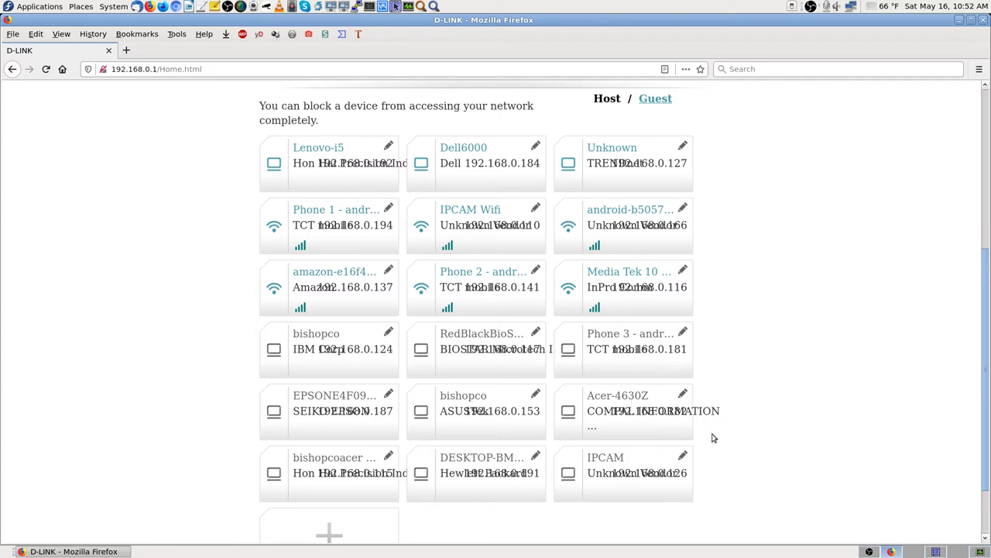
scroll(848, 436, "down", 1)
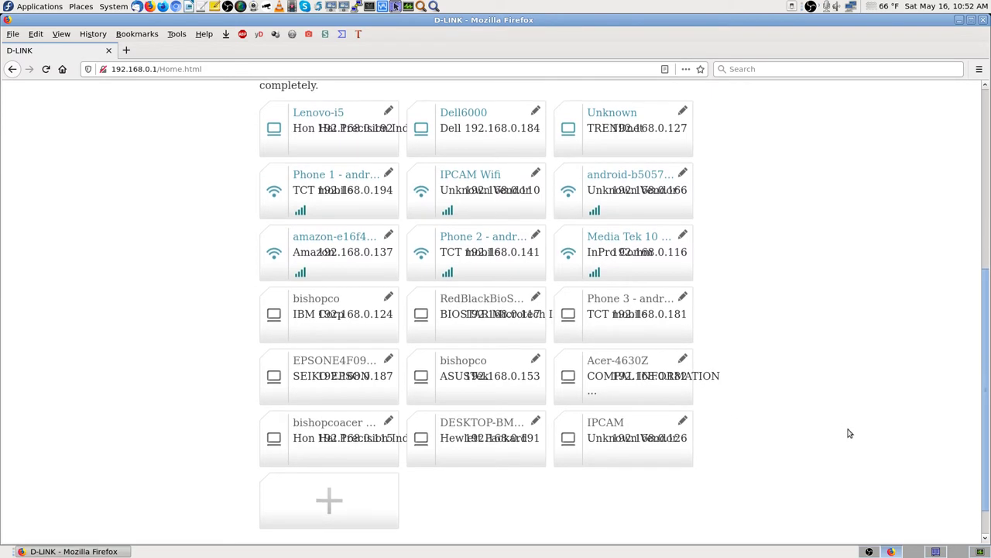
scroll(849, 433, "up", 3)
scroll(850, 403, "up", 1)
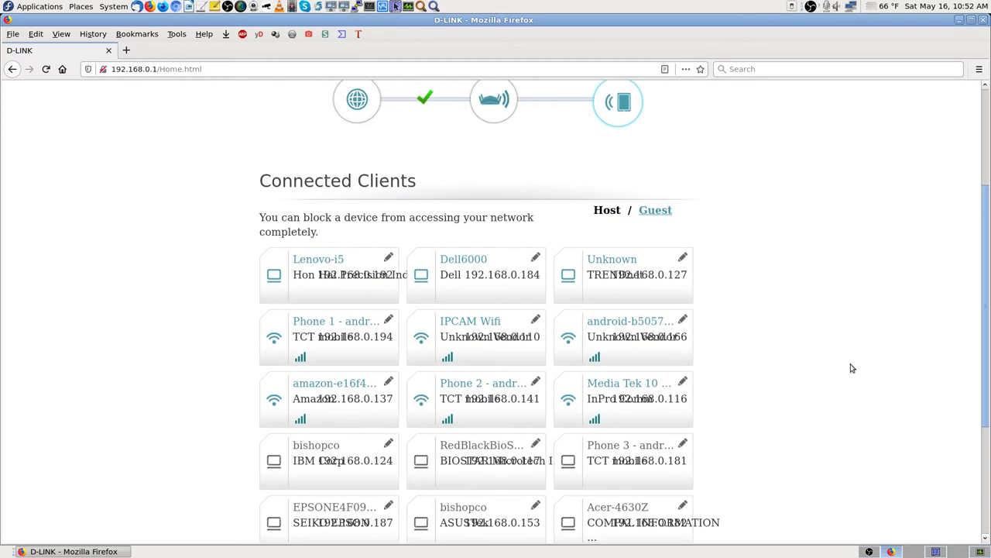
scroll(843, 340, "up", 3)
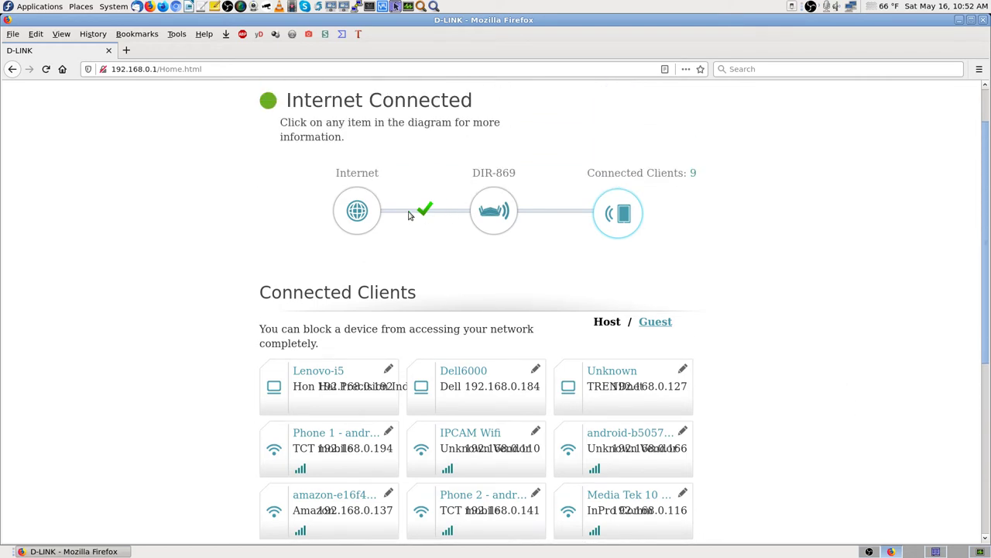
scroll(816, 310, "up", 2)
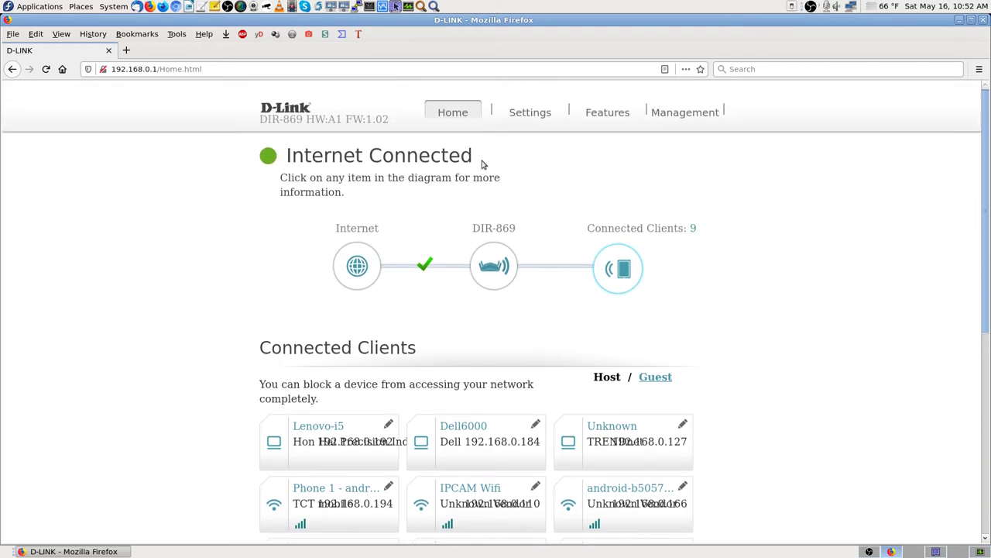
View the wireless settings for the 2.4GHz and 5GHz networks, and return to the router's home page
mouse_move(534, 111)
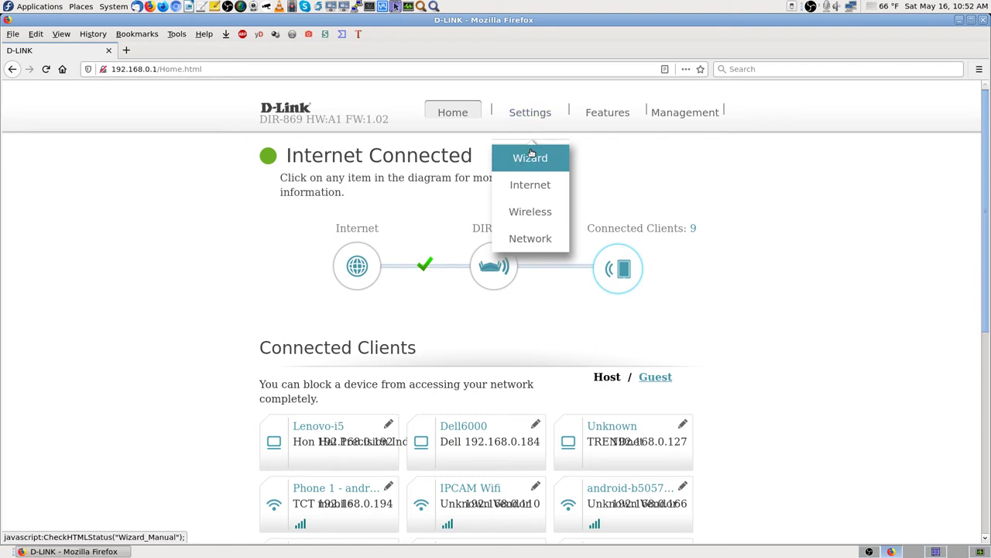
left_click(535, 213)
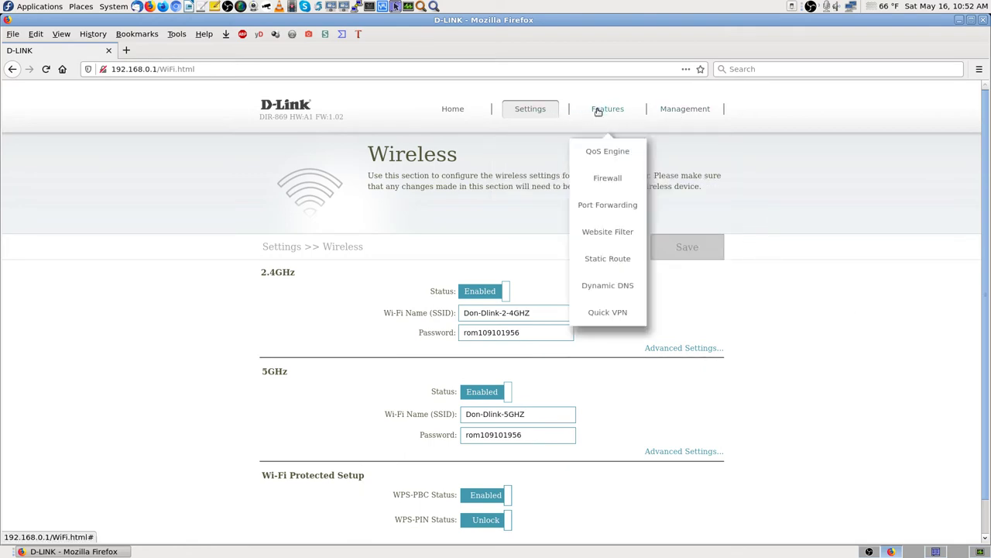
mouse_move(536, 109)
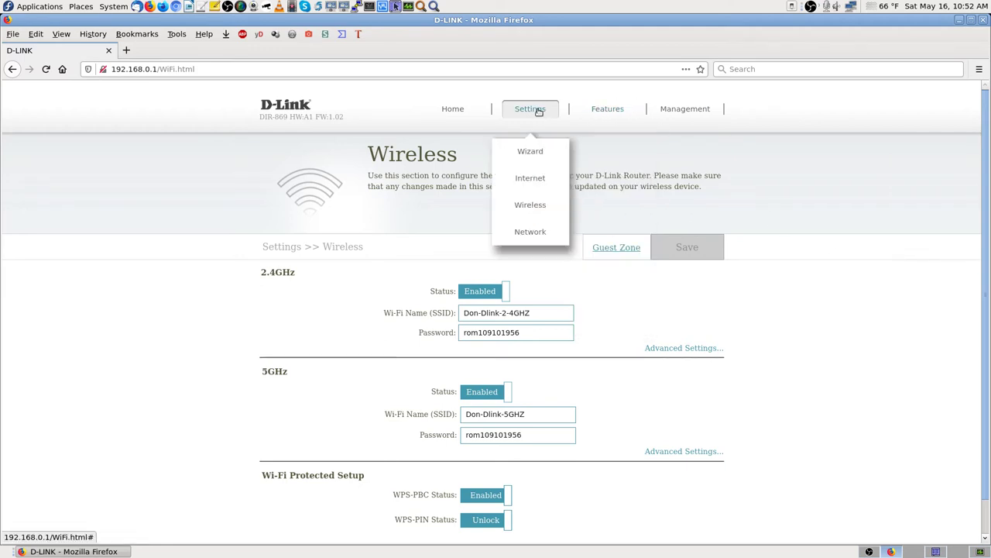
left_click(609, 115)
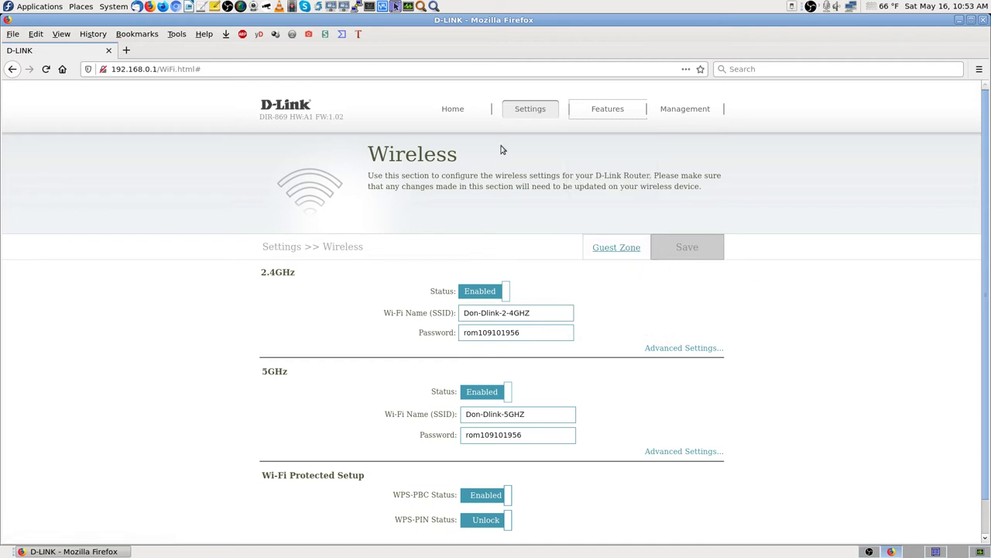
left_click(454, 109)
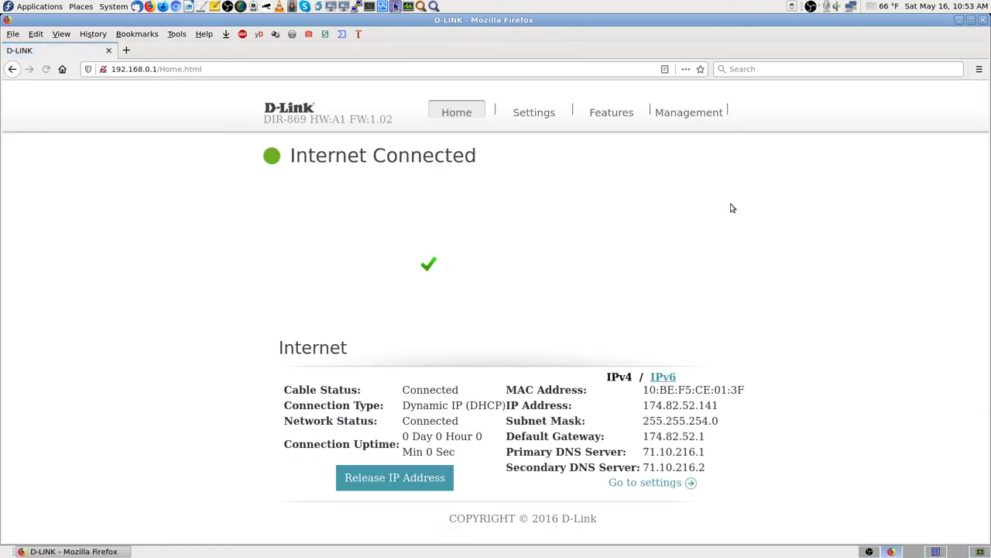
mouse_move(596, 114)
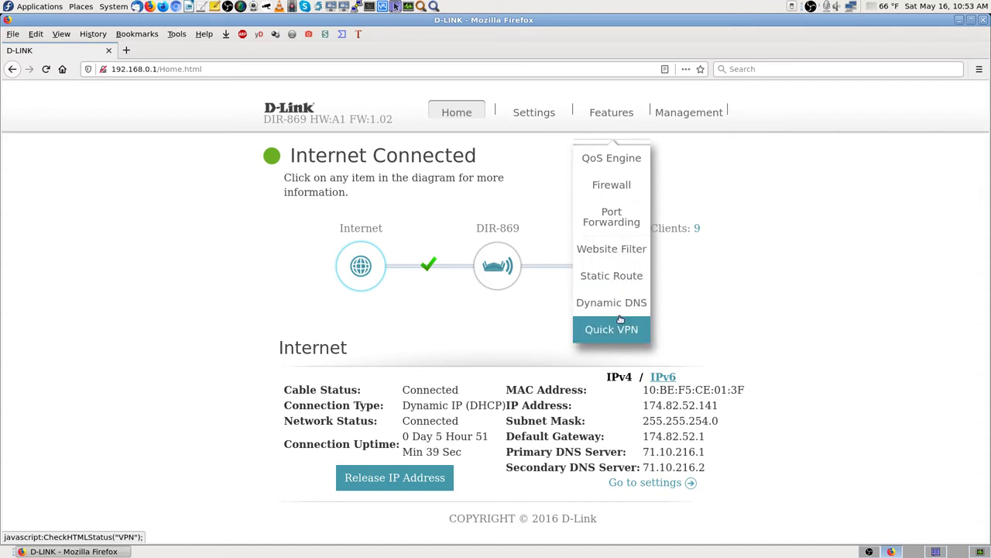
mouse_move(716, 109)
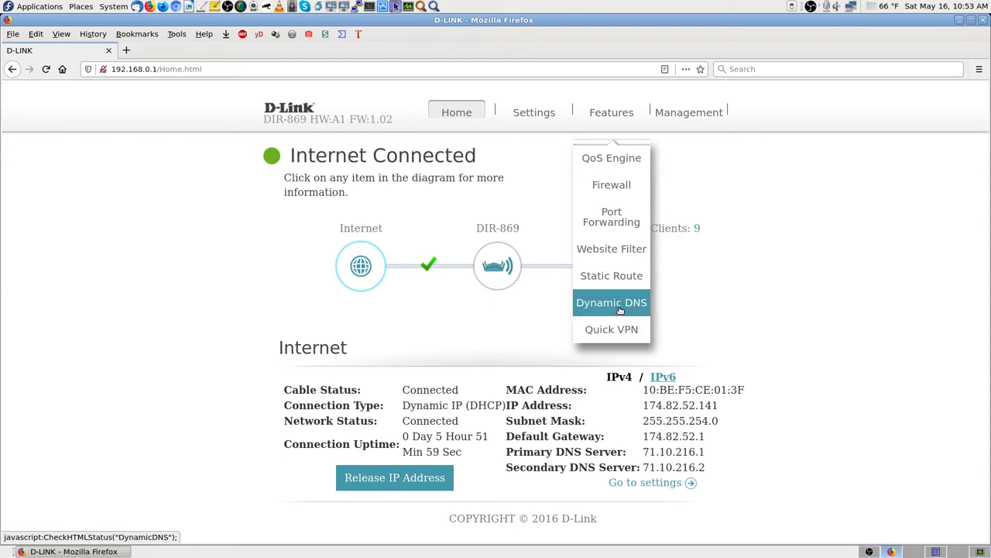
mouse_move(535, 111)
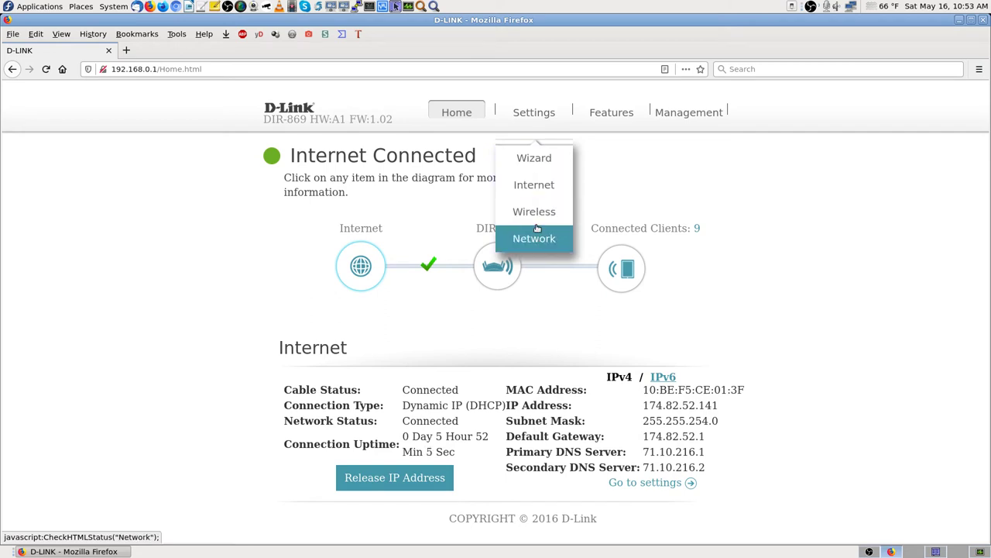
Open the router's statistics page and examine the traffic graphs for Internet, LAN, Wi-Fi and Wi-Fi 5GHz
mouse_move(686, 117)
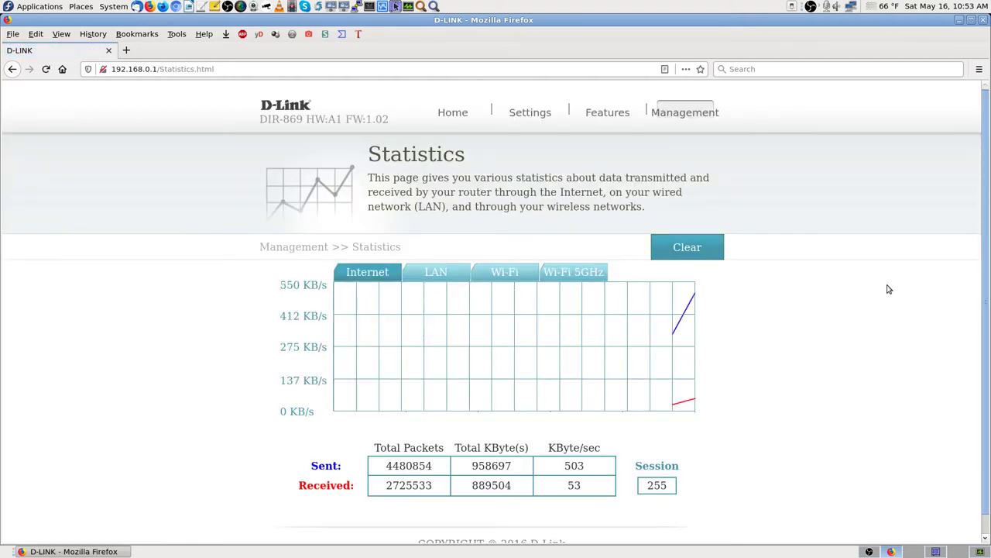
left_click(504, 273)
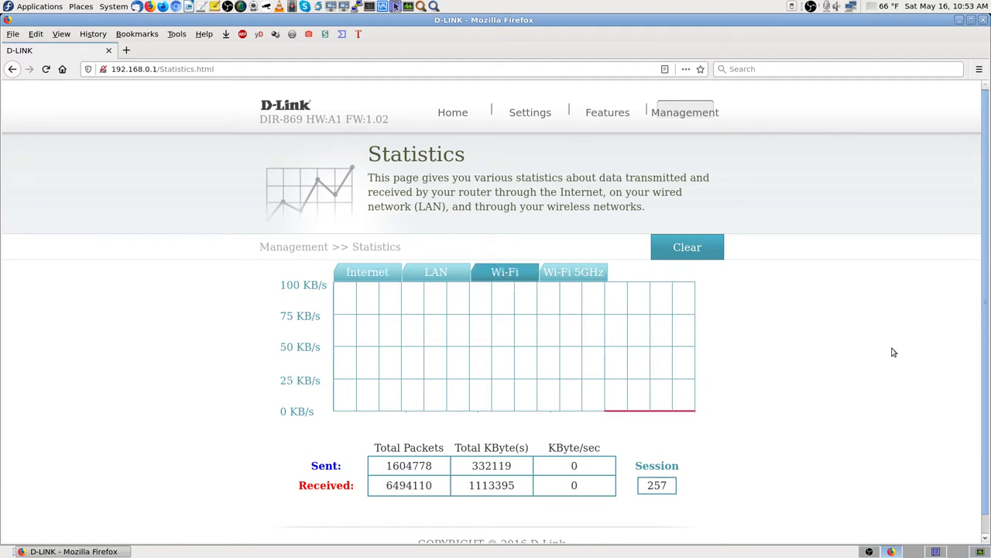
left_click(372, 272)
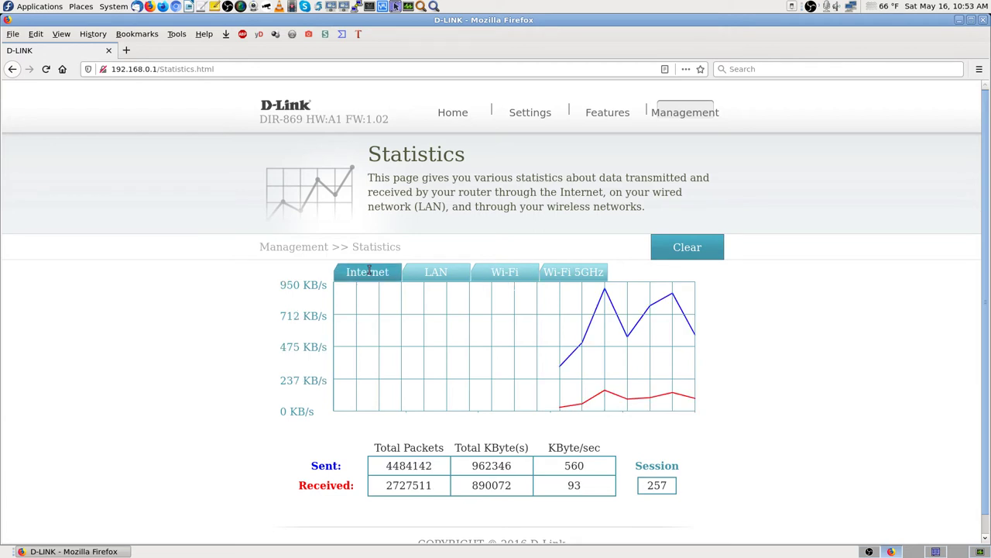
left_click(447, 276)
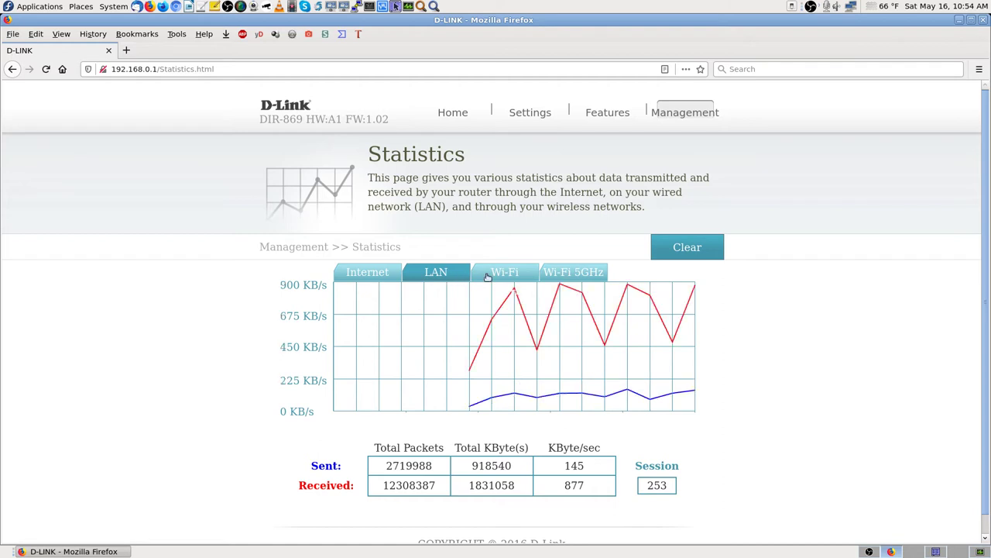
left_click(567, 271)
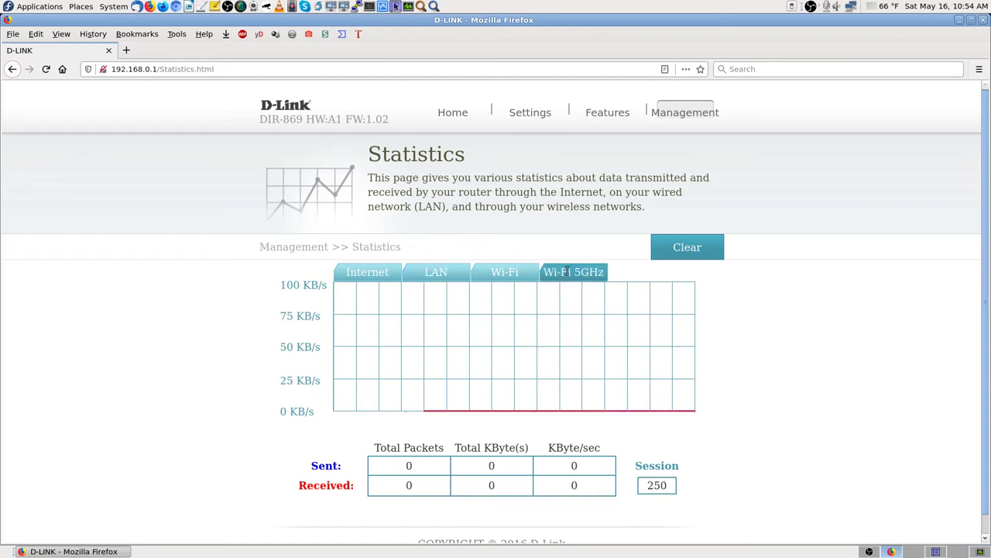
left_click(504, 272)
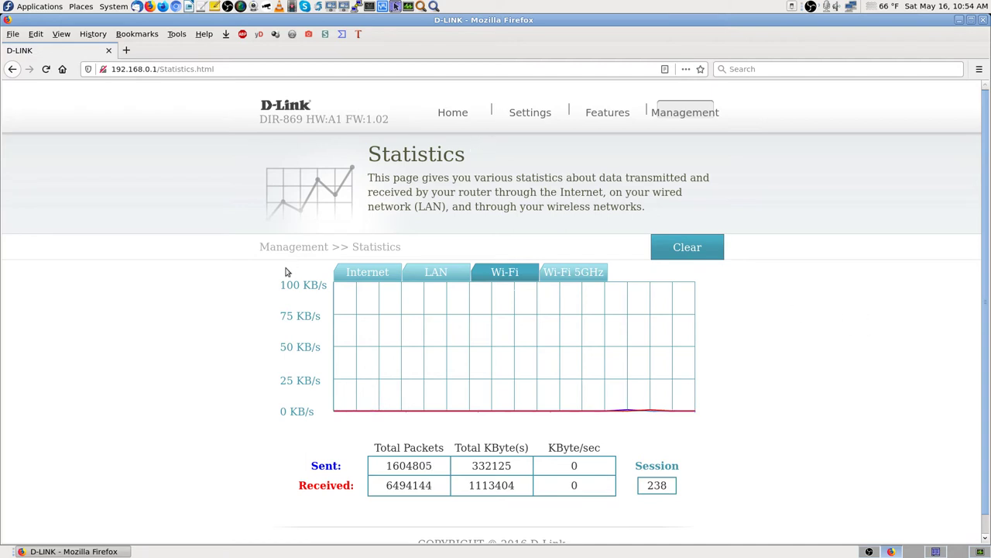
Open the router's network settings page to view its LAN configuration
mouse_move(637, 111)
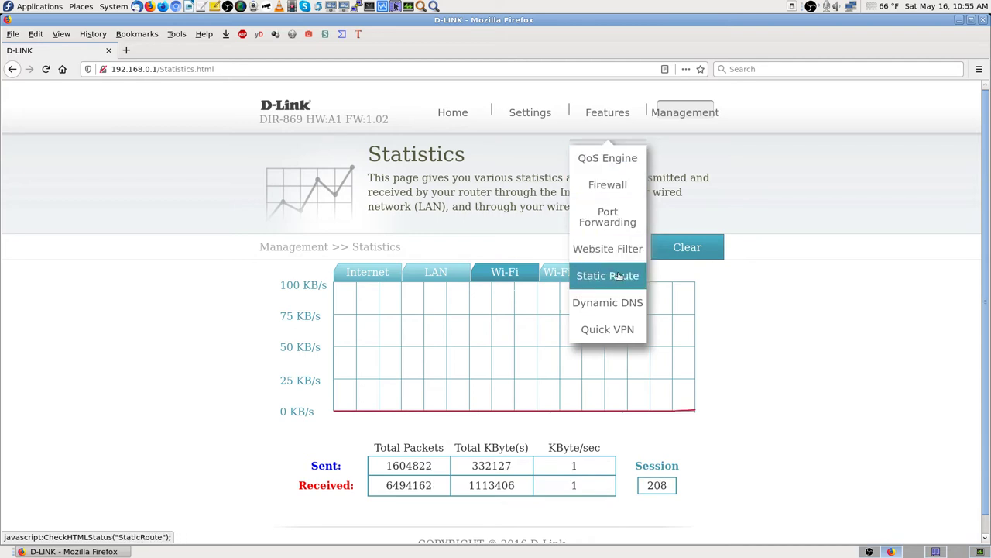
mouse_move(517, 110)
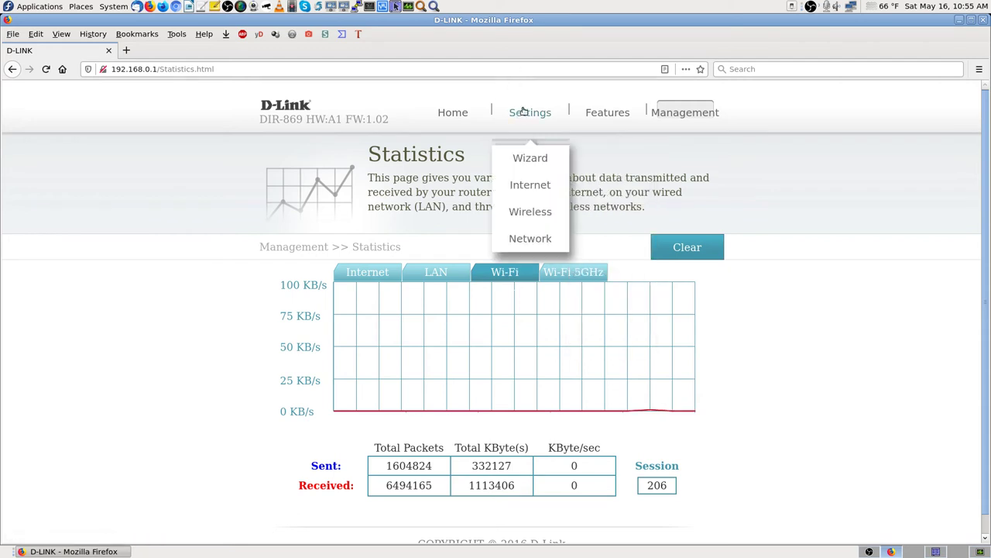
left_click(530, 238)
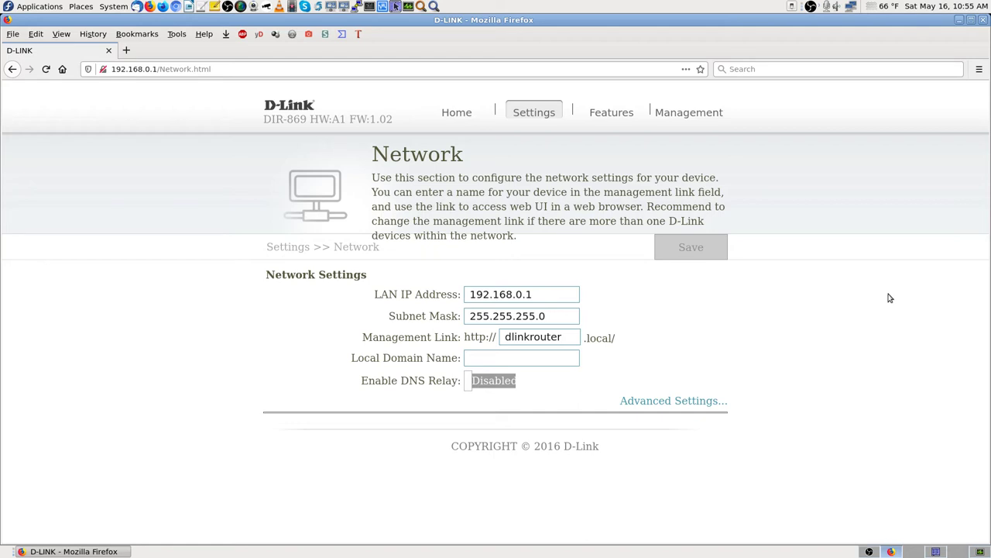
Return to the router's home page, open the Connected Clients list and look through all the listed devices
left_click(464, 116)
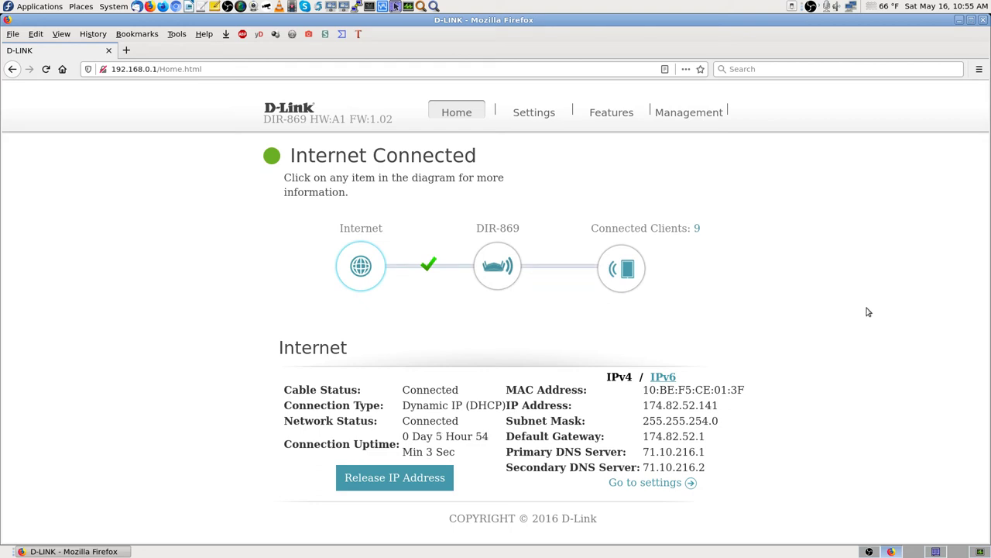
left_click(626, 269)
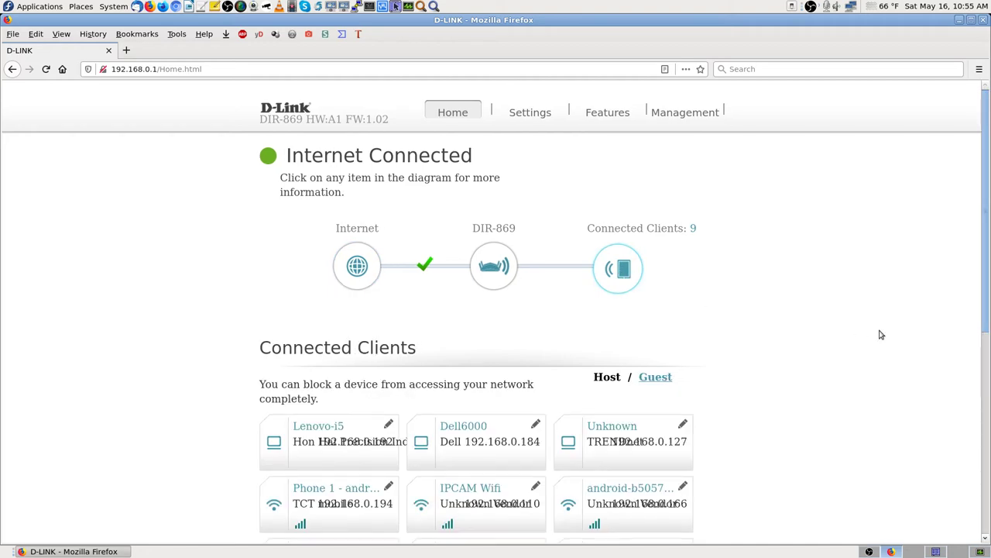
scroll(881, 335, "down", 1)
scroll(880, 334, "down", 3)
scroll(881, 335, "down", 4)
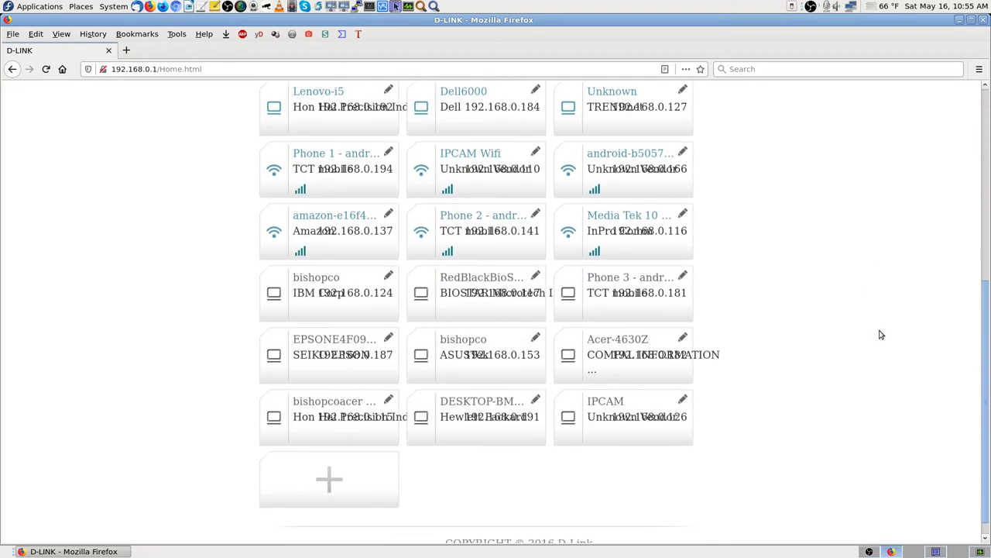
scroll(881, 334, "up", 8)
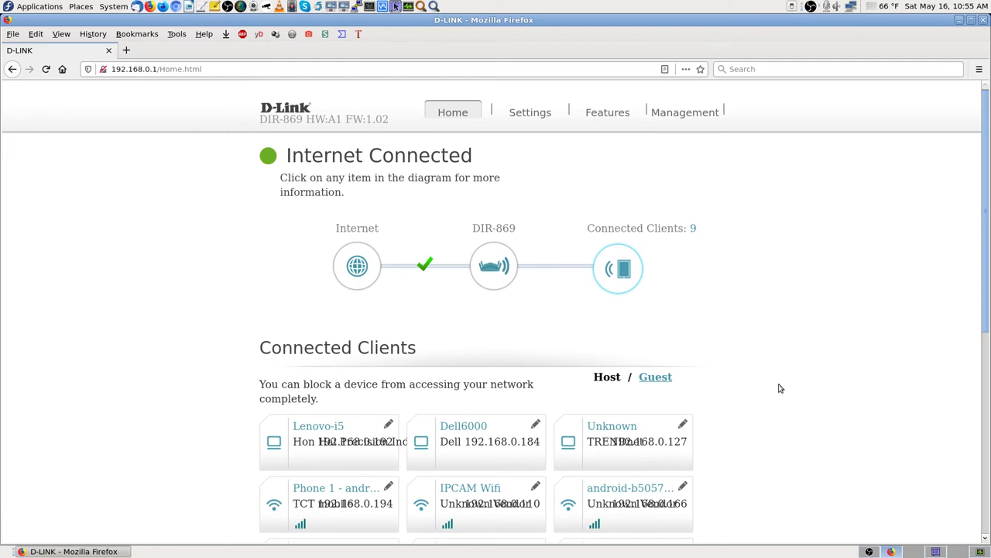
Switch to OBS and change the active scene from the desktop screencast to Cam 1 Stream
left_click(869, 551)
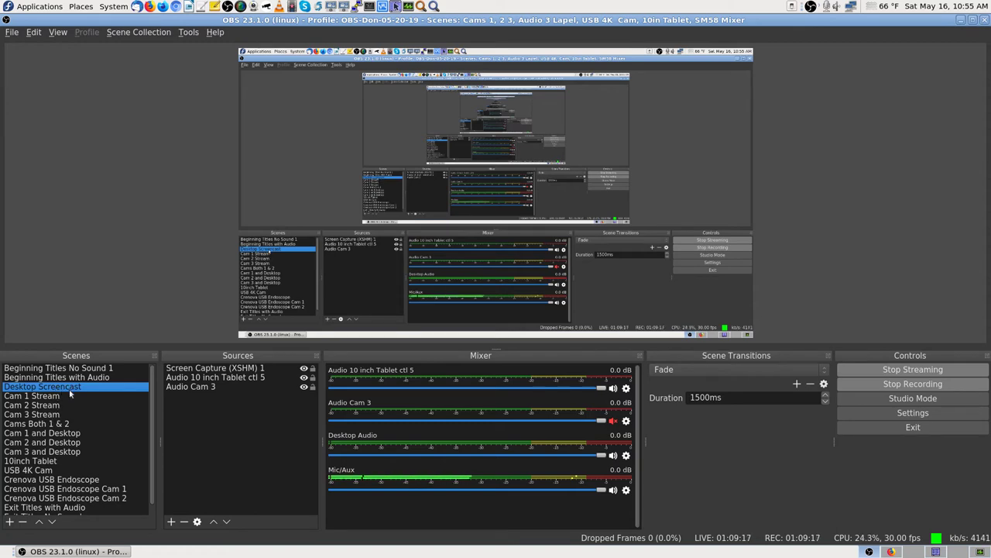
left_click(51, 405)
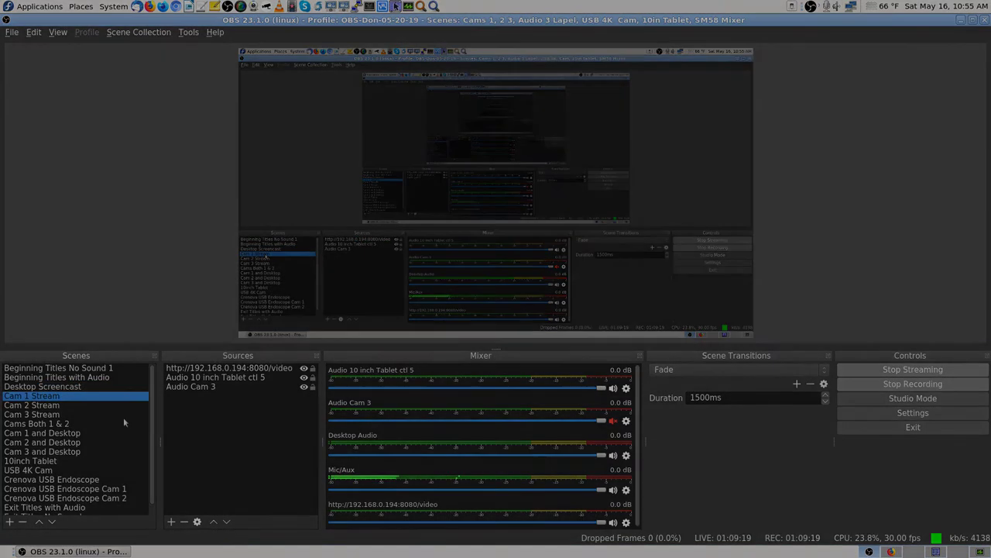